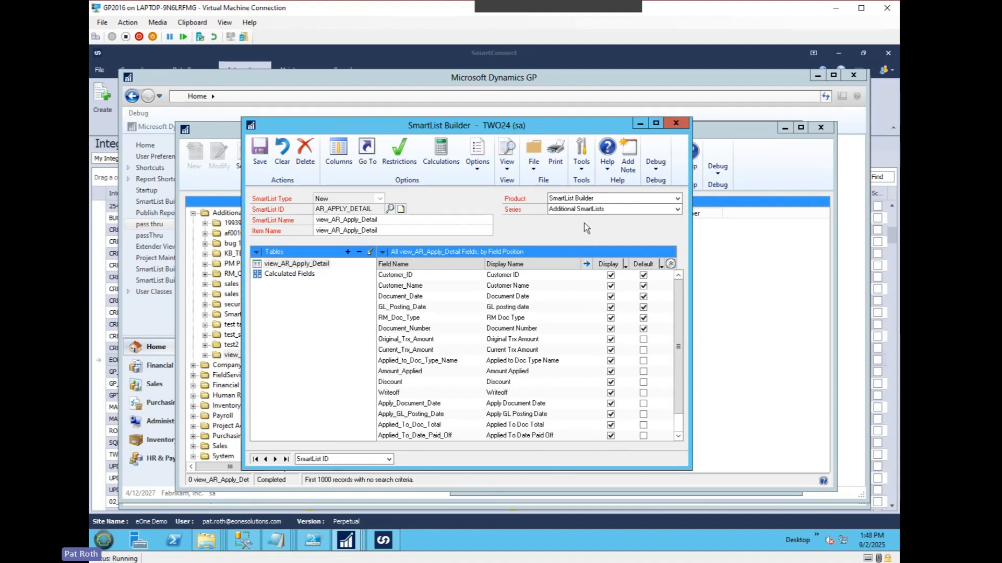
Review the SQL view and key fields behind view_AR_Apply_Detail, save the AR_APPLY_DETAIL SmartList and close SmartList Builder.
drag(503, 130, 531, 129)
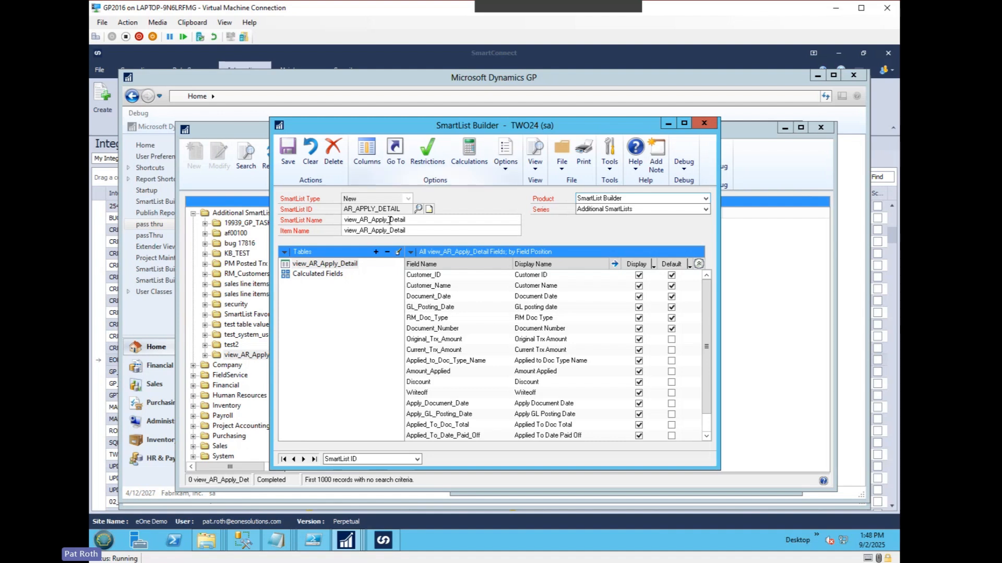
click(340, 264)
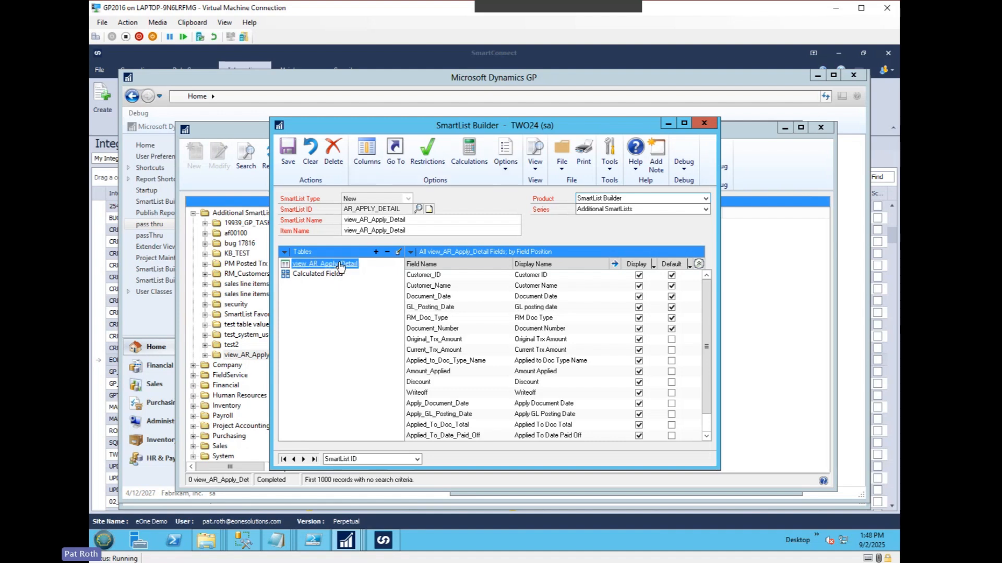
click(397, 250)
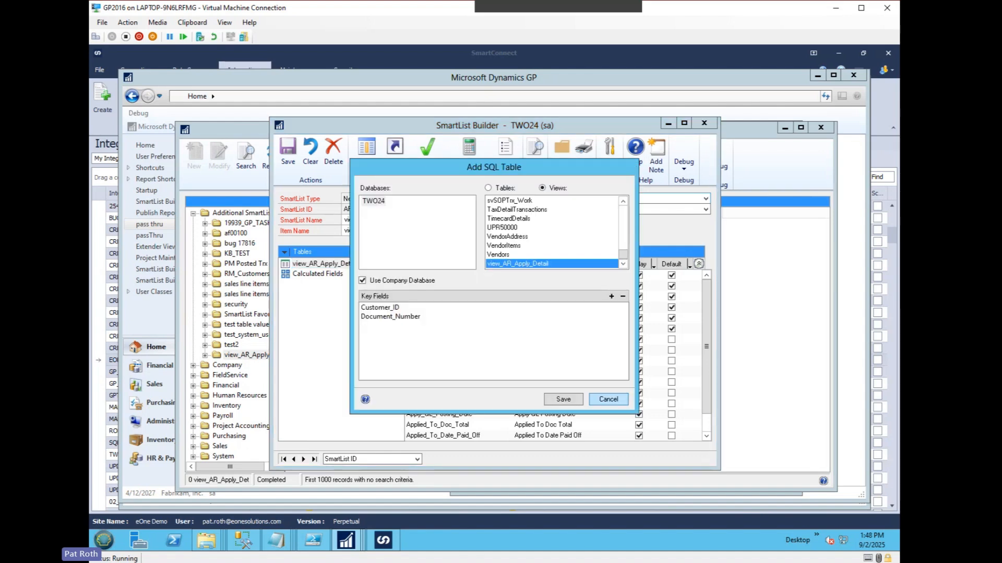
drag(433, 168, 521, 179)
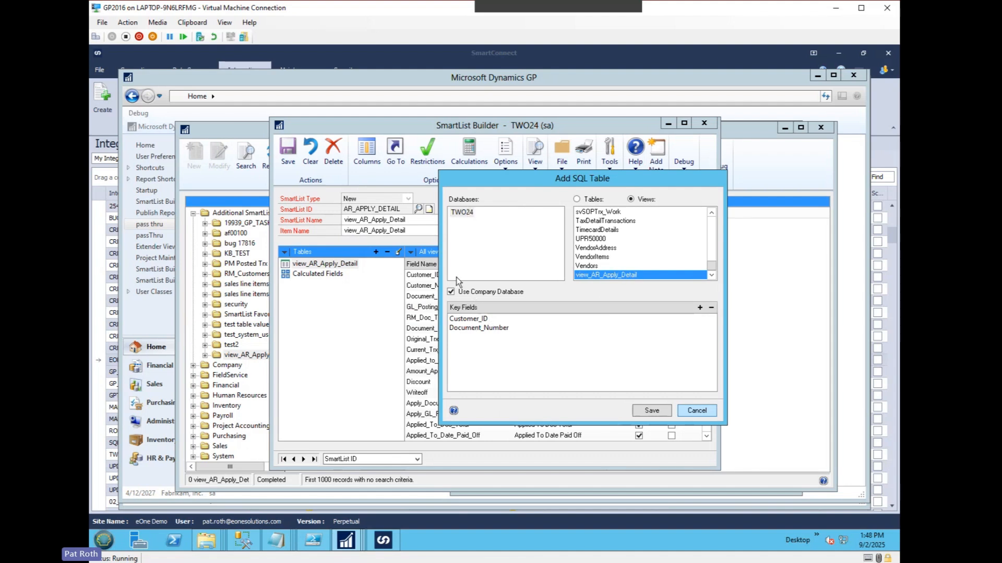
click(644, 412)
click(287, 153)
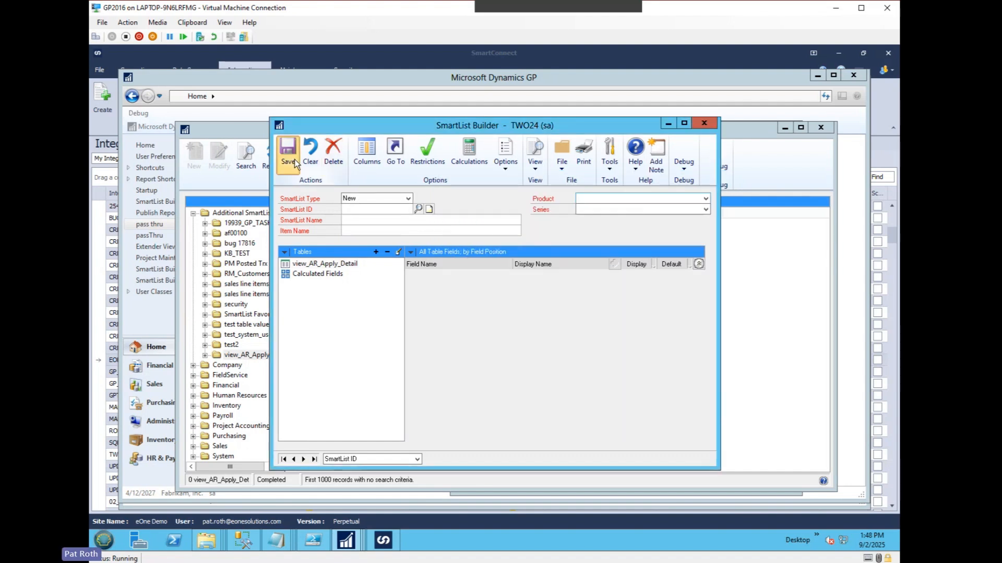
click(704, 123)
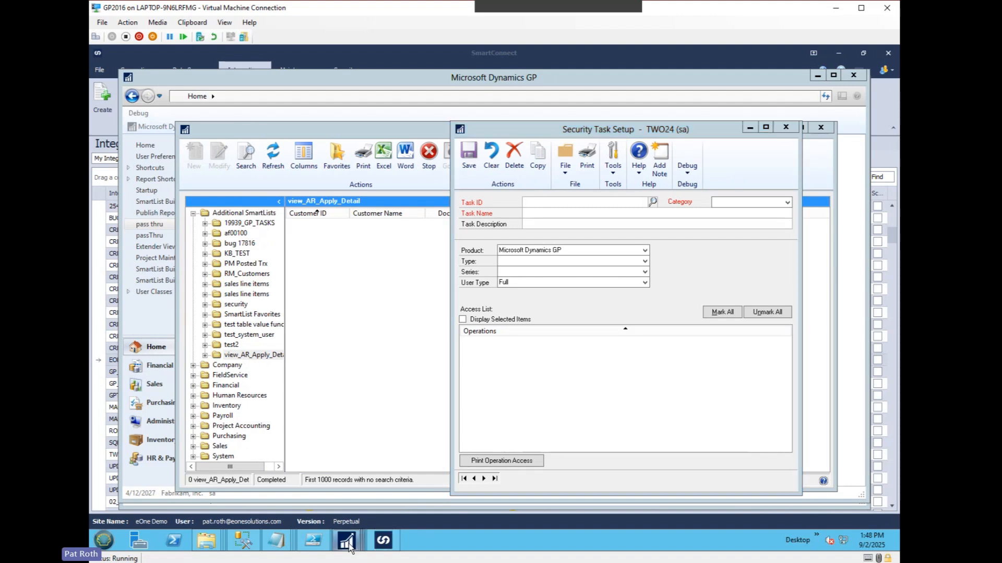
Try to open the view_AR_Apply_Detail SmartList under Additional SmartLists in the non-administrator's SmartList window, and dismiss the warning.
mouse_move(348, 545)
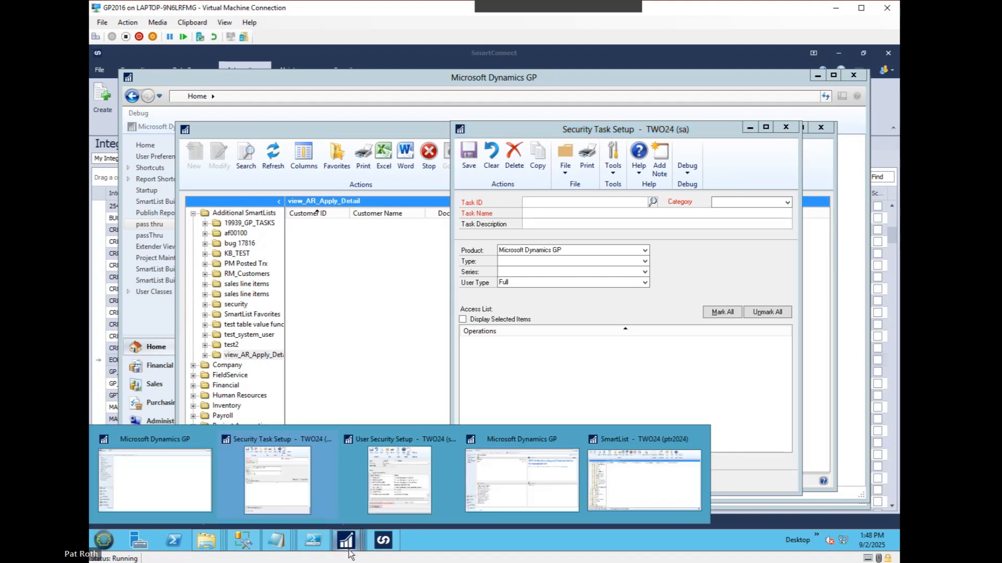
click(654, 468)
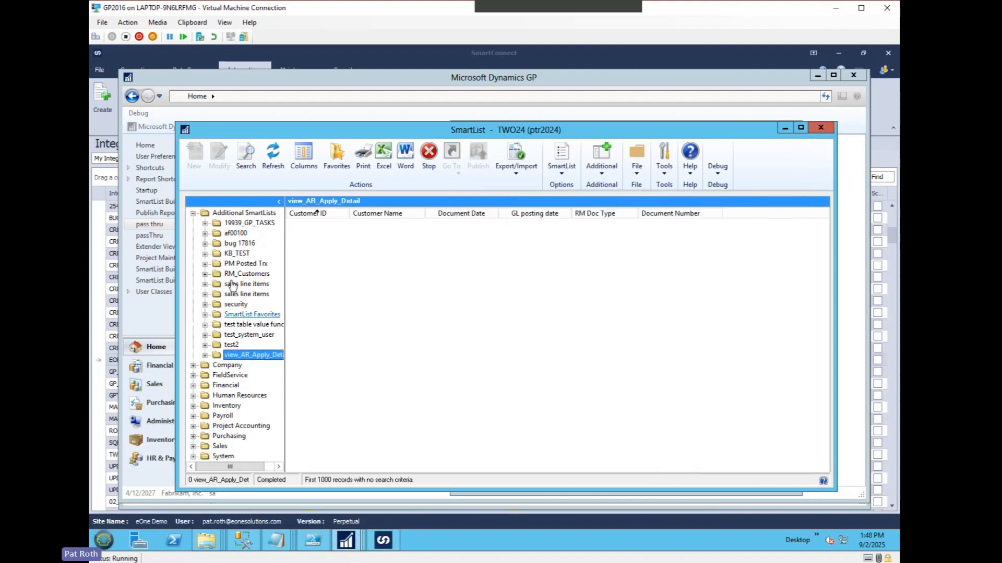
click(247, 214)
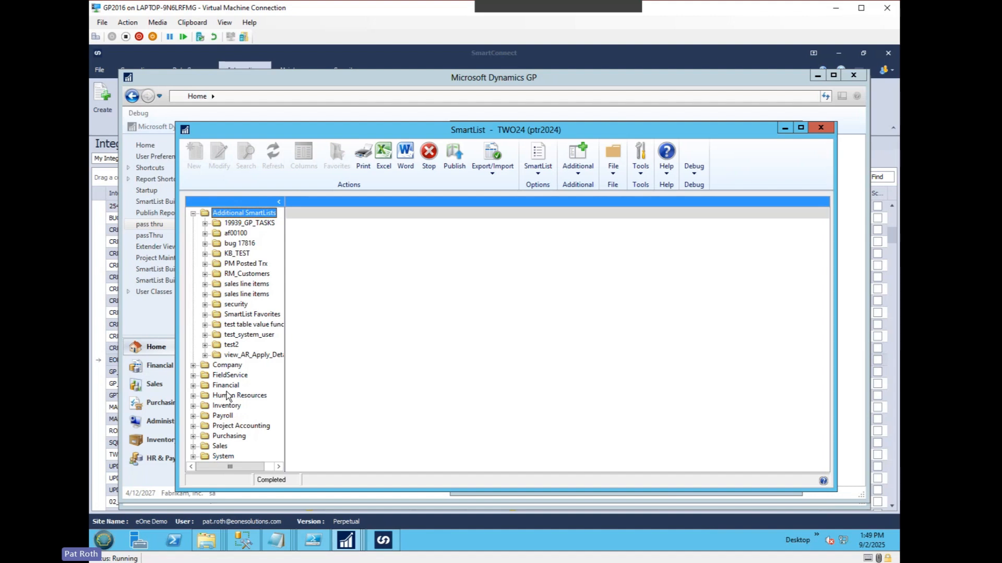
click(250, 354)
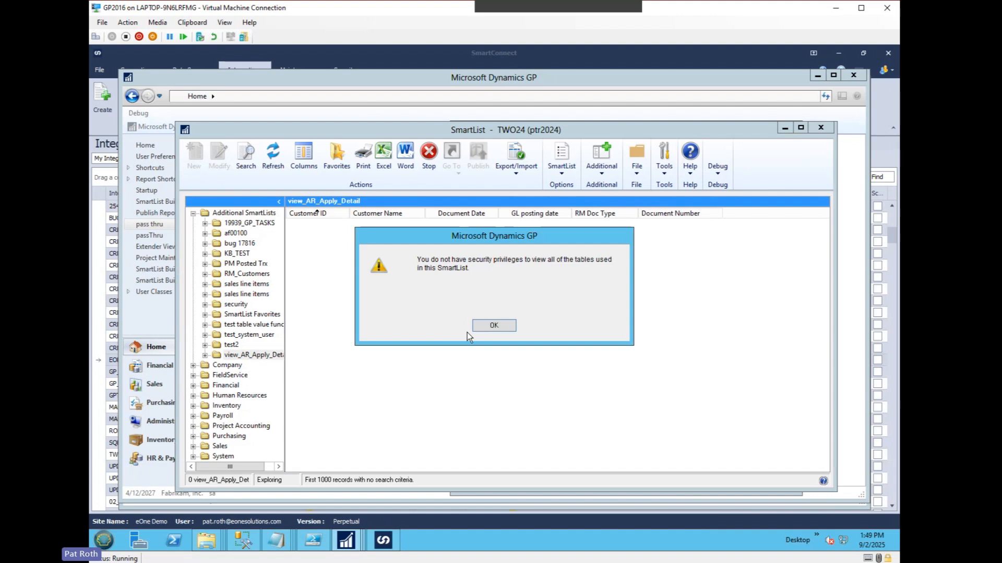
click(497, 326)
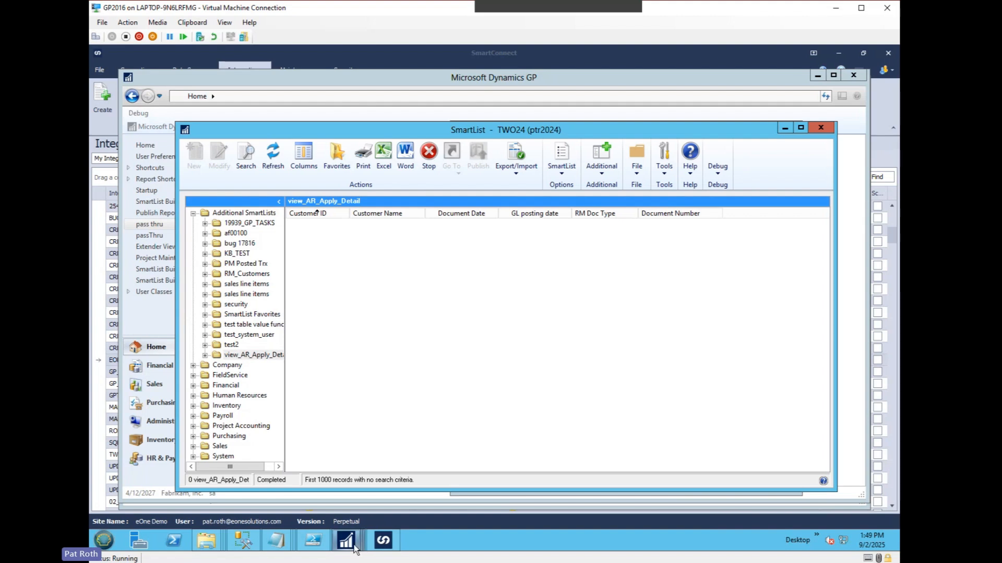
Switch to the sa session of Microsoft Dynamics GP and open SmartList Builder's SQL Table Security window.
mouse_move(355, 548)
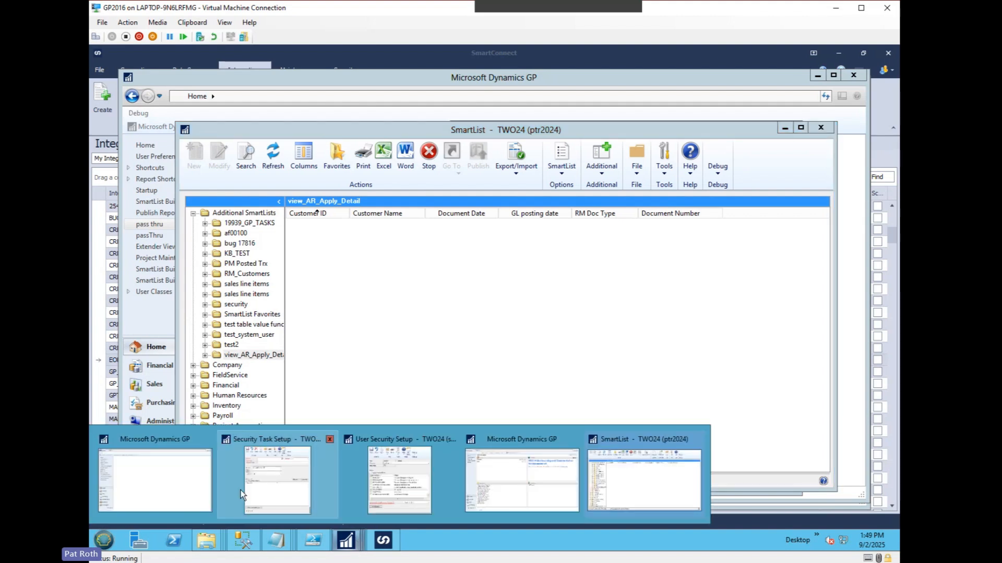
click(181, 476)
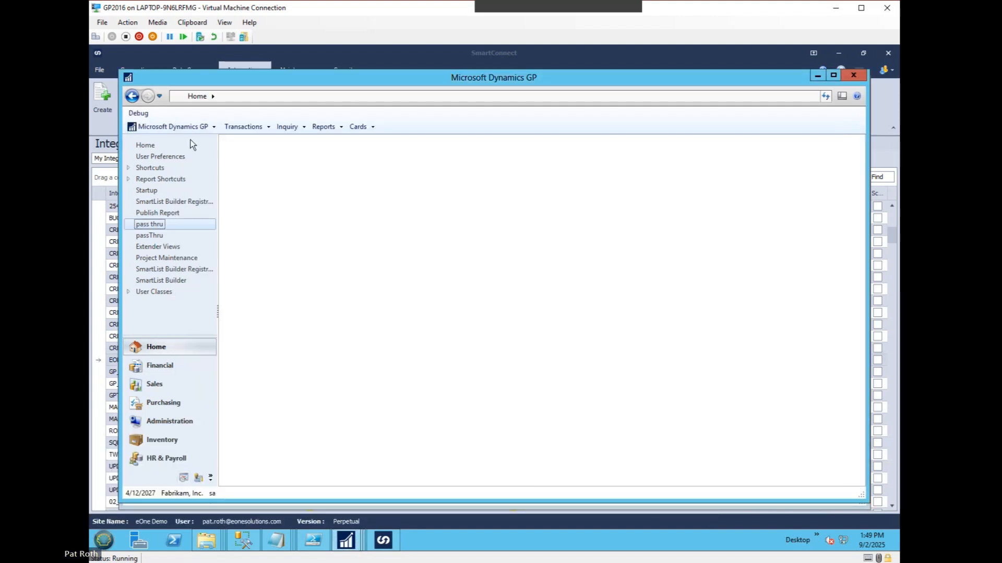
click(166, 127)
mouse_move(219, 181)
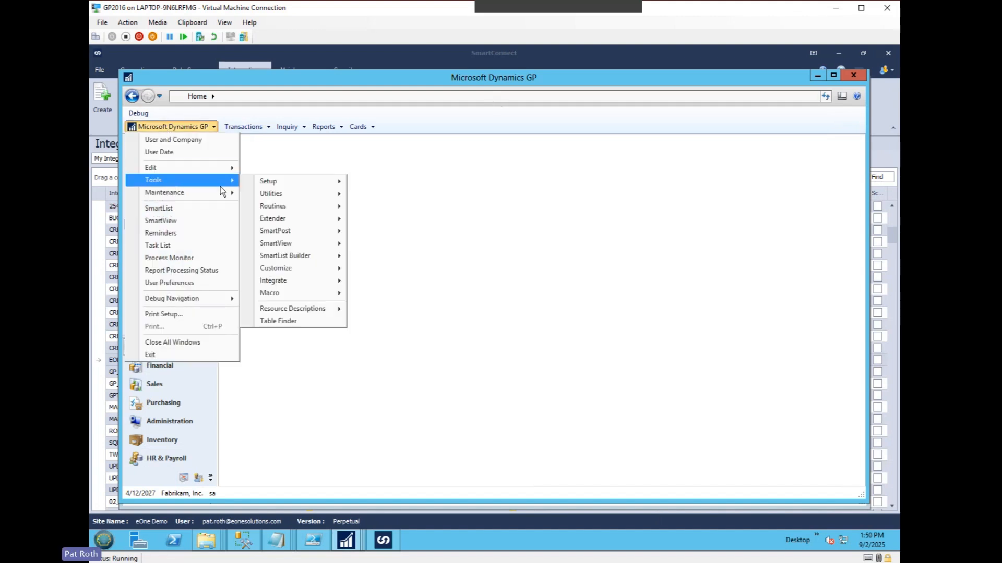
mouse_move(286, 254)
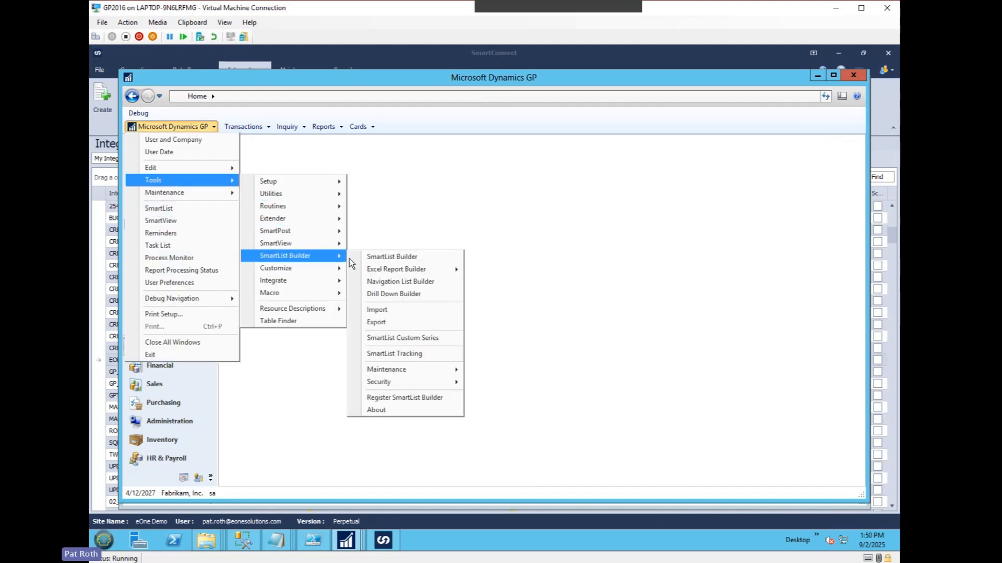
mouse_move(396, 382)
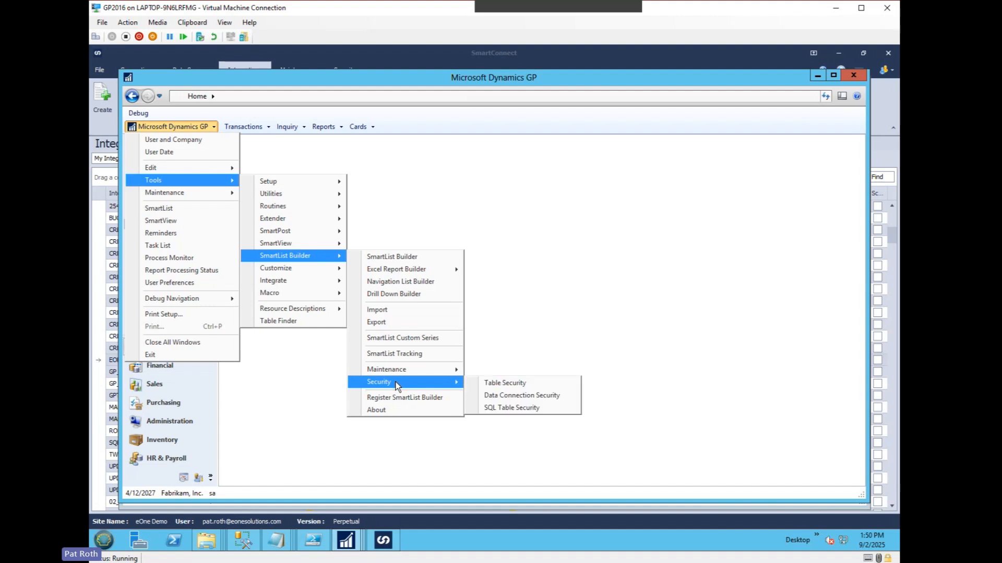
click(511, 410)
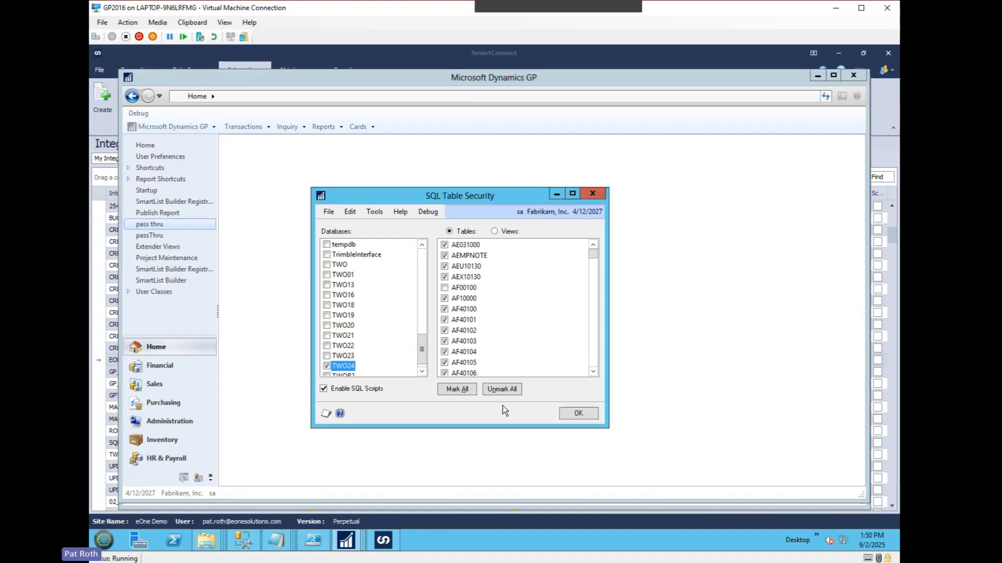
Check whether view_AR_Apply_Detail is enabled among the TWO24 database's views, and close SQL Table Security.
drag(379, 196, 390, 171)
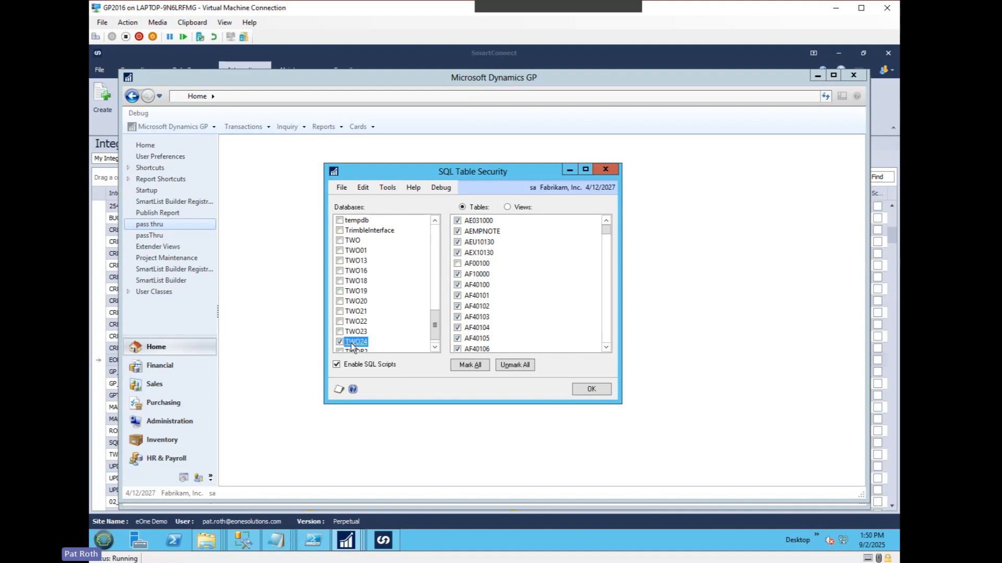
click(521, 207)
drag(607, 228, 608, 357)
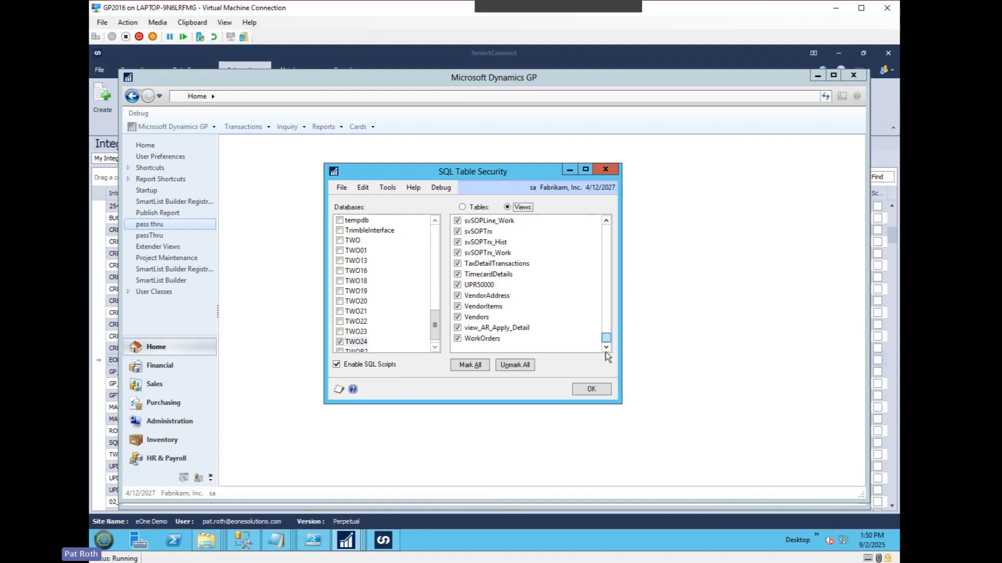
click(515, 330)
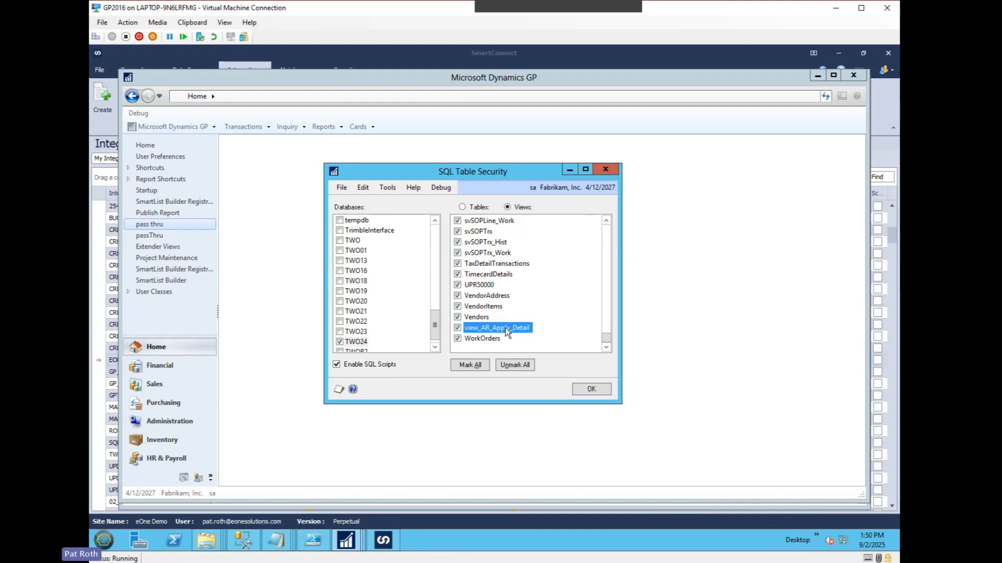
click(592, 390)
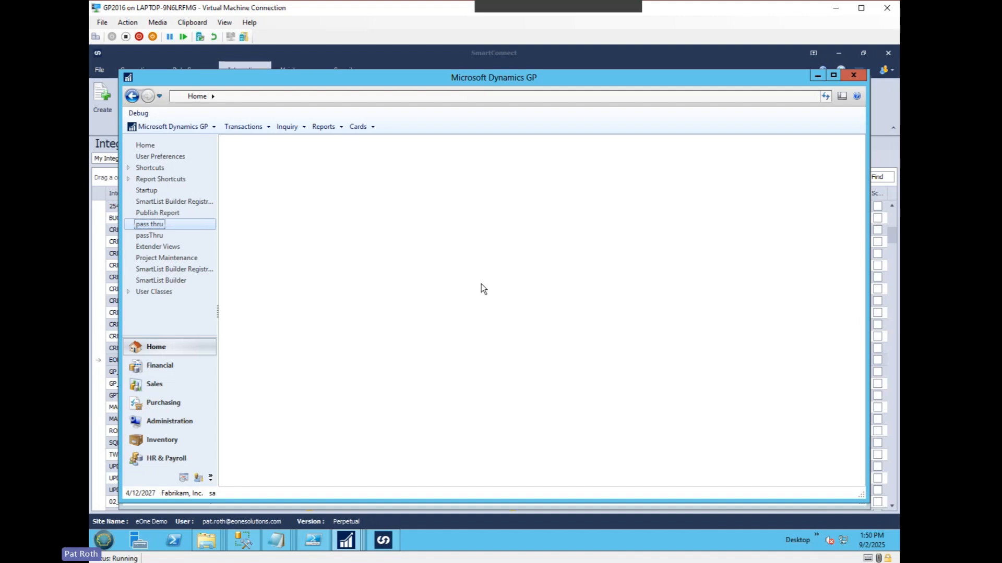
Open Security Task Setup from the system setup options and load the SLB_REPORTS task.
click(190, 128)
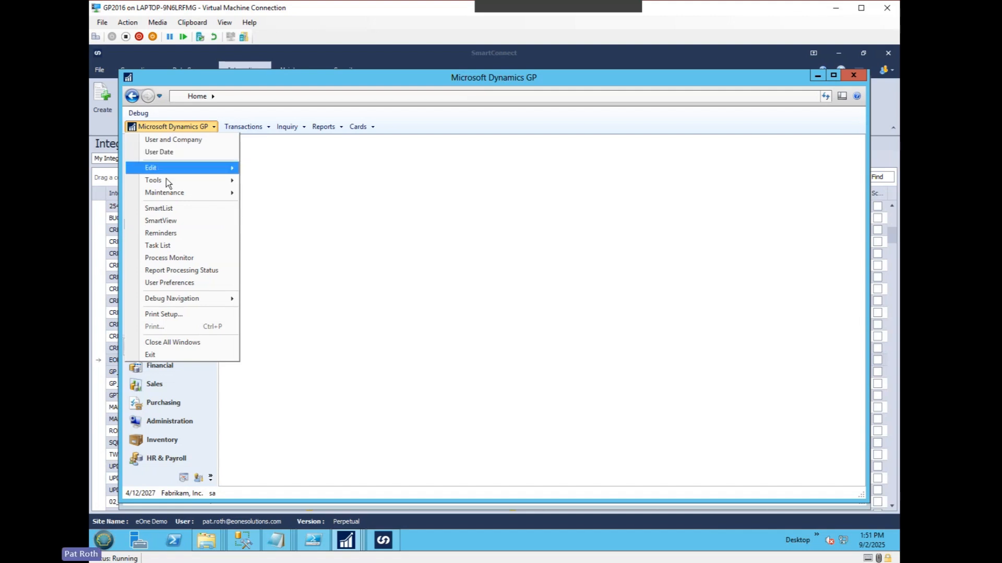
mouse_move(166, 179)
mouse_move(283, 181)
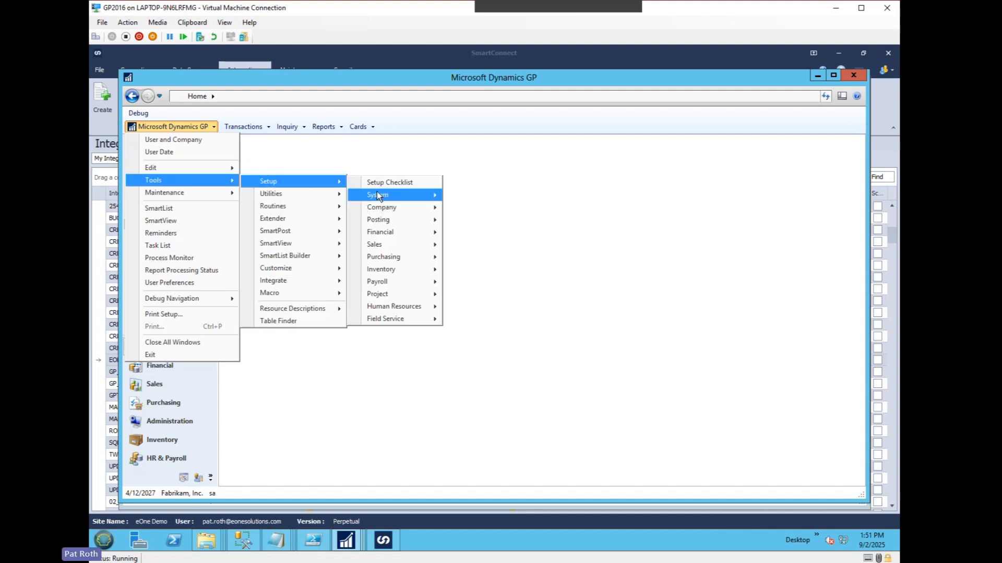
mouse_move(377, 193)
click(480, 146)
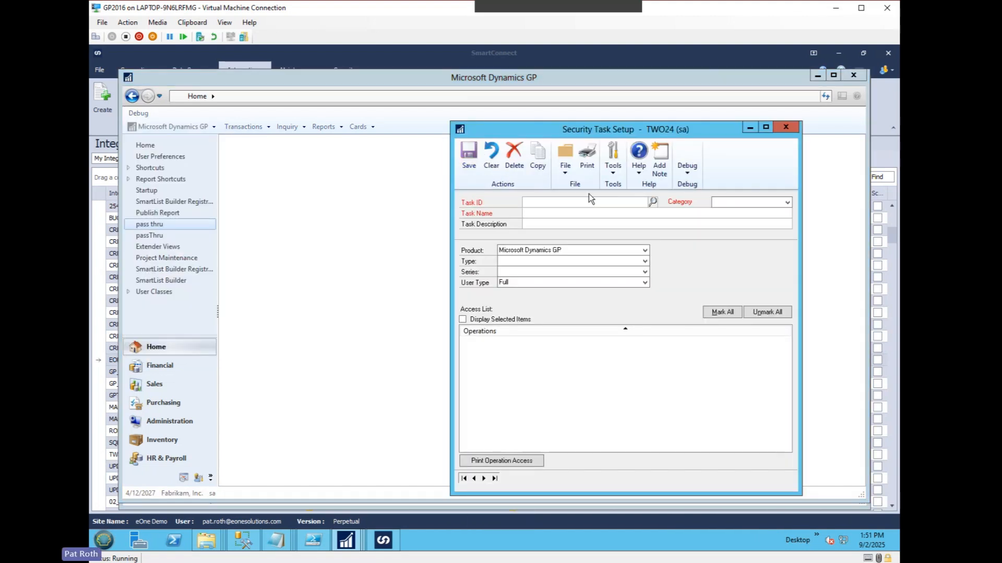
text(SL)
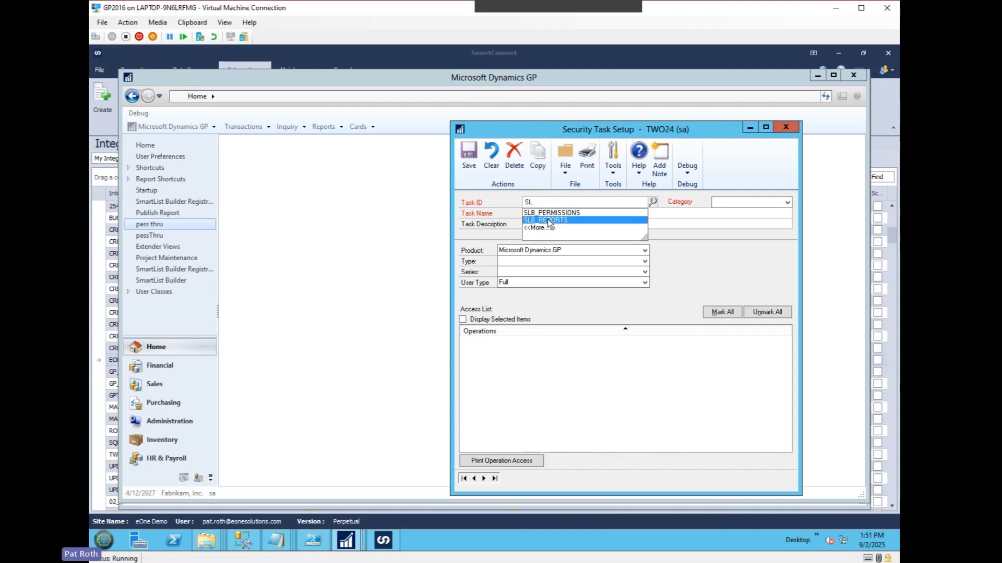
click(548, 221)
key(Tab)
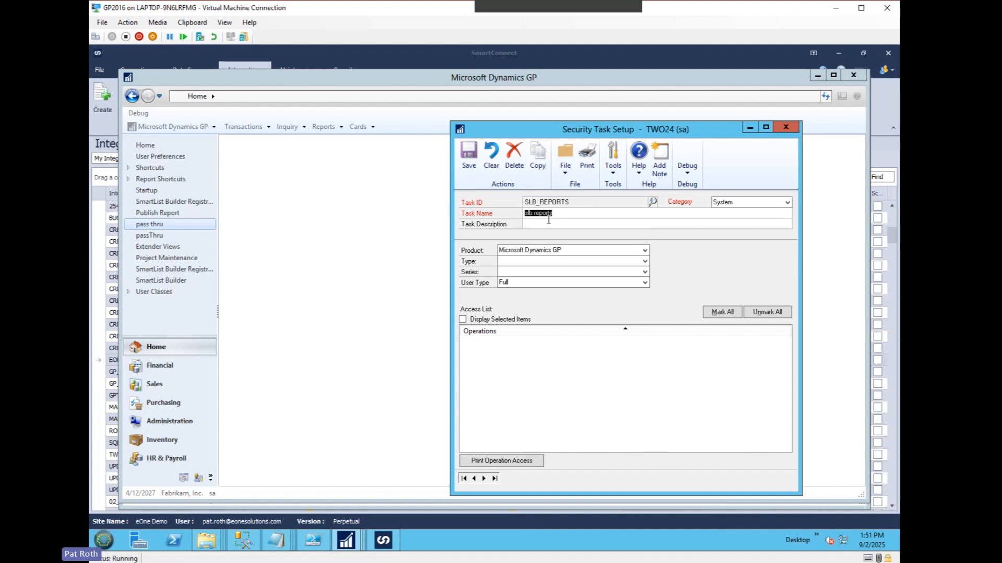
Filter the task's operations by product SmartList Builder, type SmartList Builder Permissions and series SmartList Builder.
click(539, 249)
key(s)
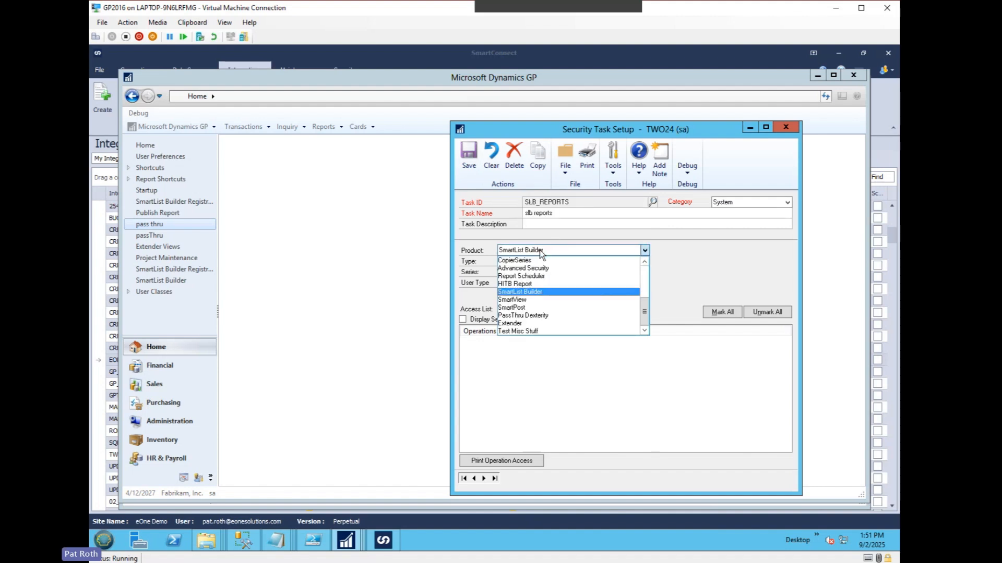
key(Tab)
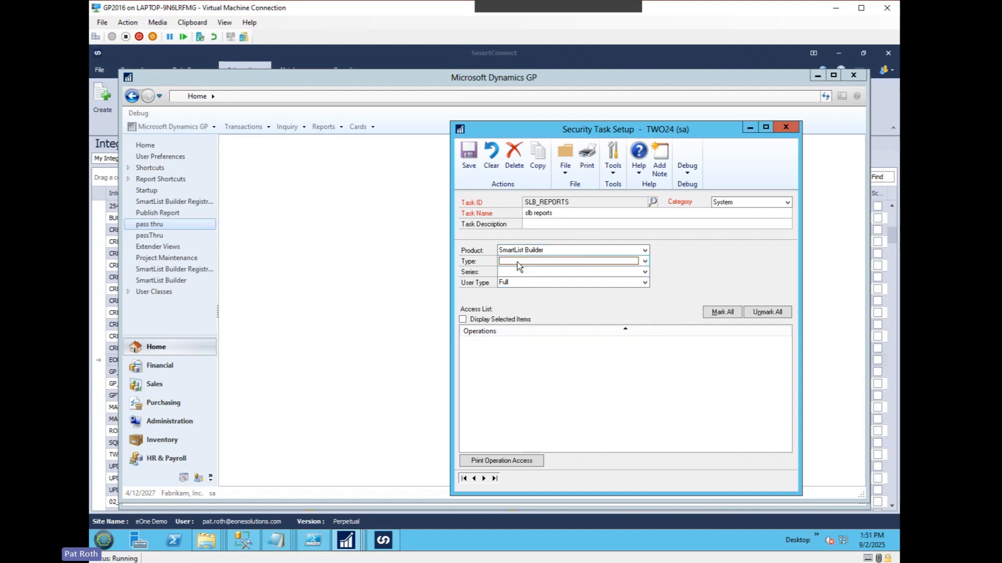
click(517, 262)
click(530, 312)
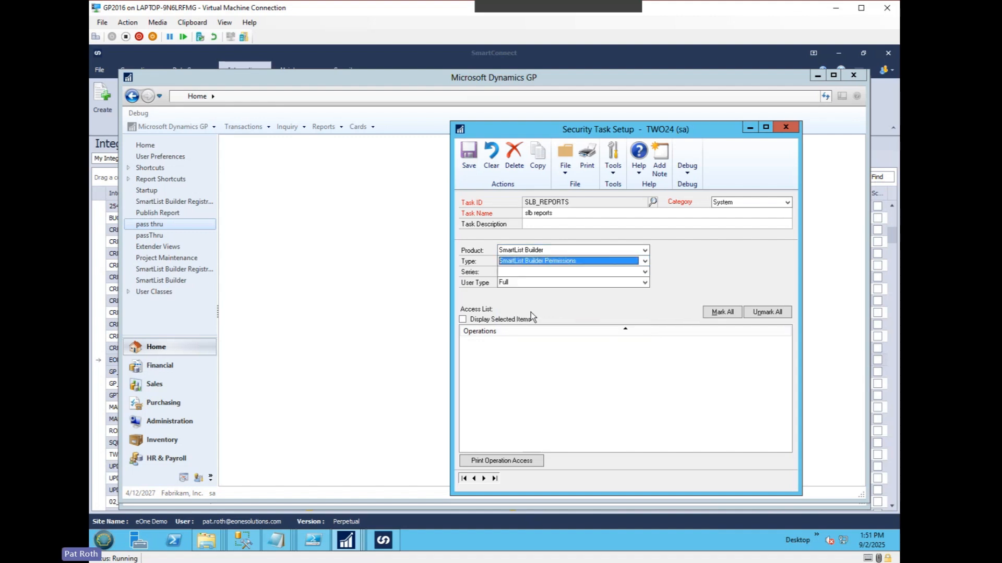
click(522, 275)
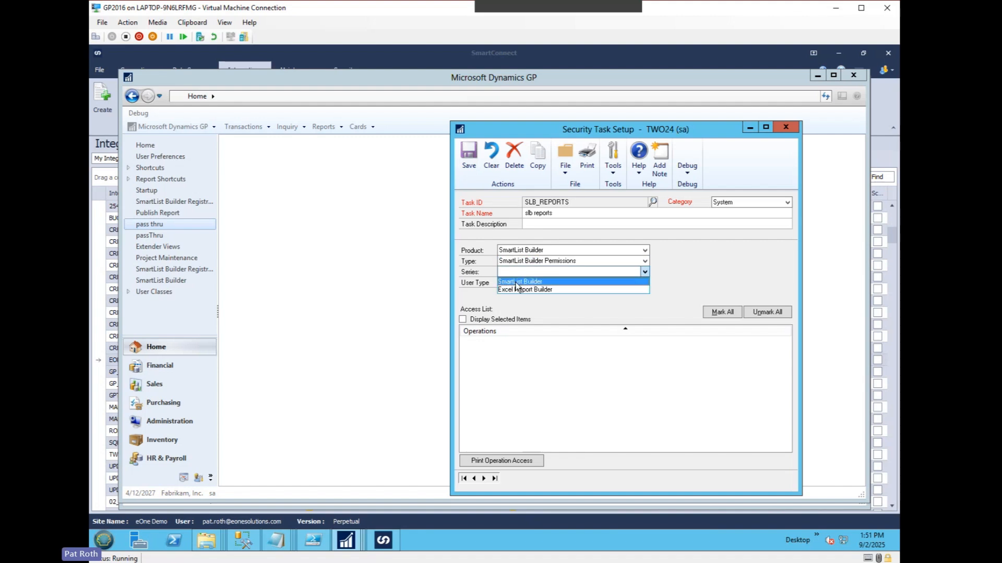
click(527, 282)
Examine the SmartList Builder permission operations in the access list, from the SQL scripts and tables entries through Modify existing SmartLists.
mouse_move(785, 353)
mouse_down()
mouse_move(785, 398)
mouse_move(786, 339)
mouse_up()
drag(611, 131, 581, 111)
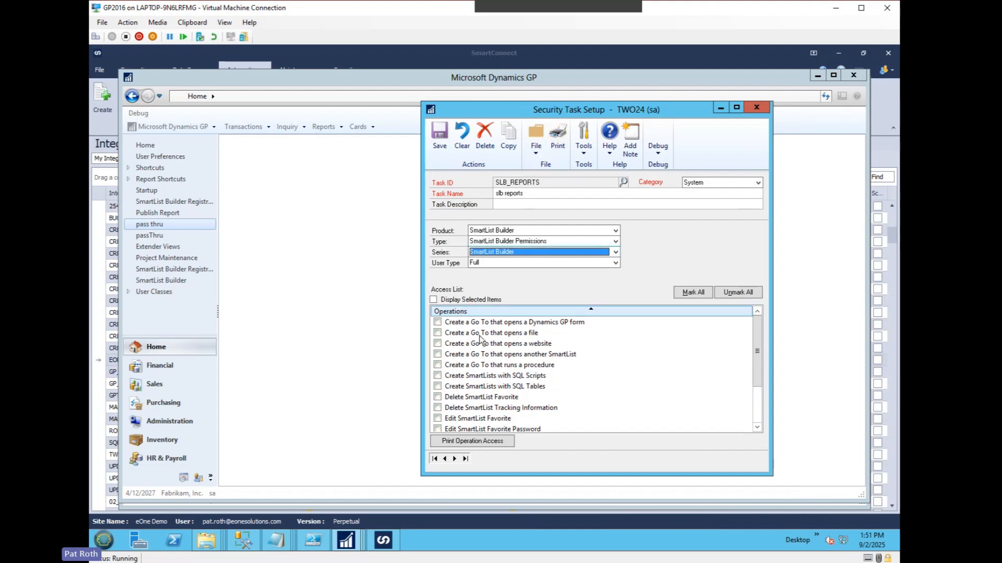
click(490, 375)
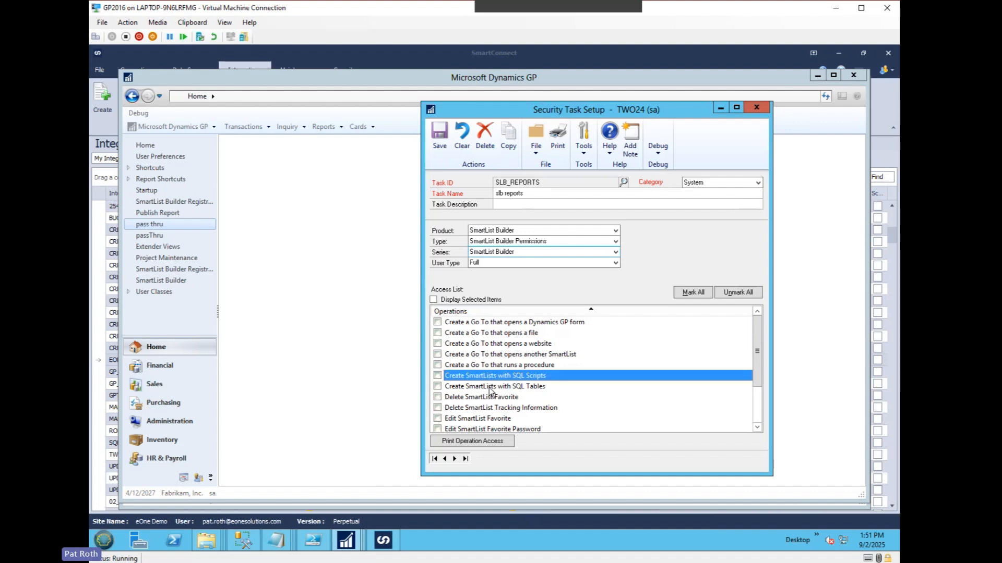
click(492, 387)
click(490, 397)
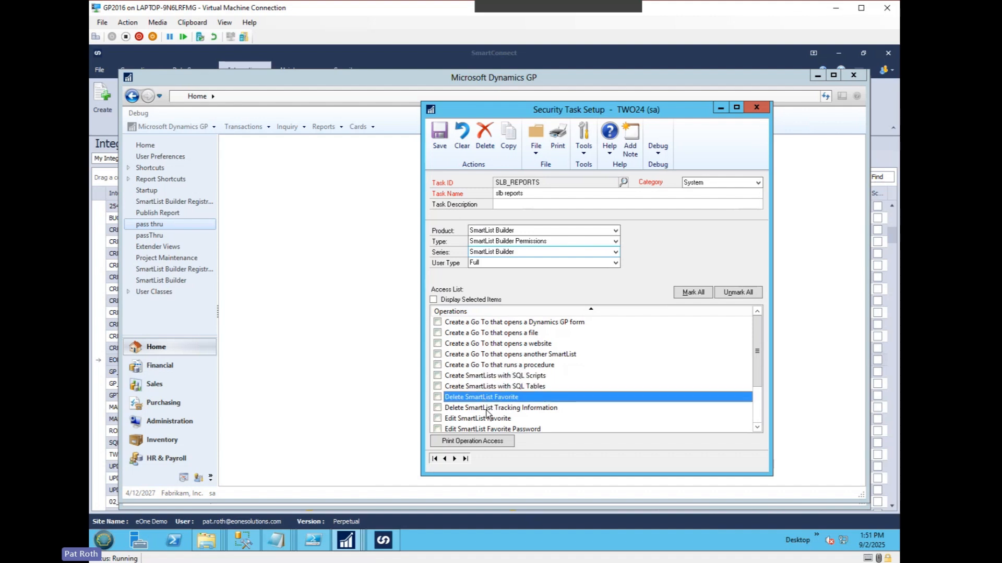
click(490, 409)
scroll(506, 376, down, 1)
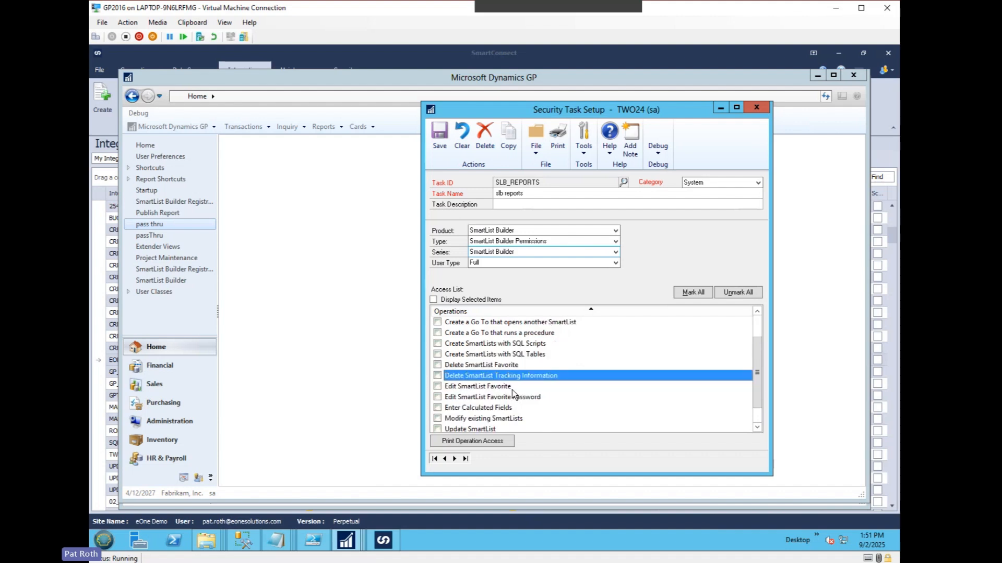
click(489, 408)
click(490, 420)
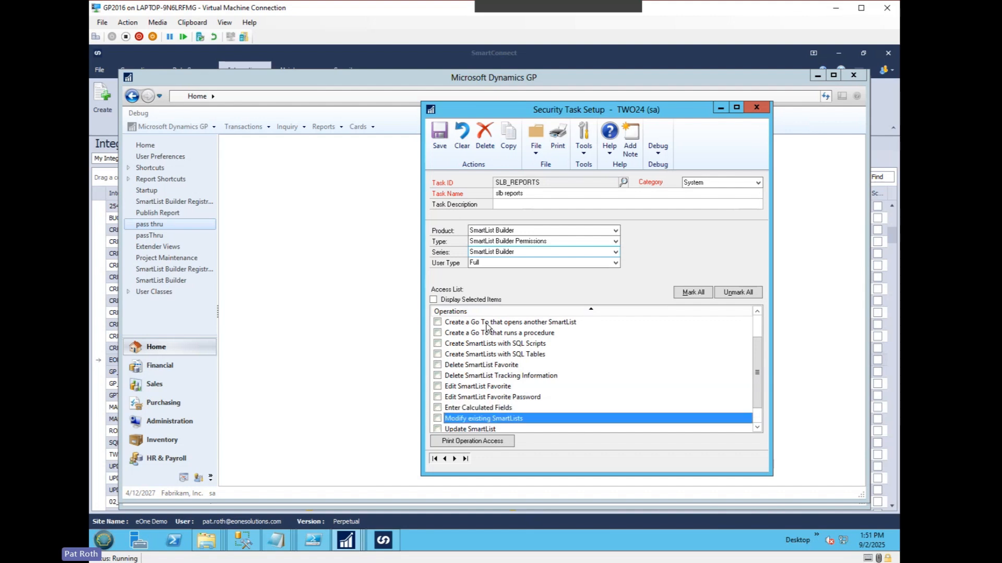
Grant the View SmartLists with SQL Tables operation in the SLB_REPORTS task and save the task.
scroll(485, 339, up, 1)
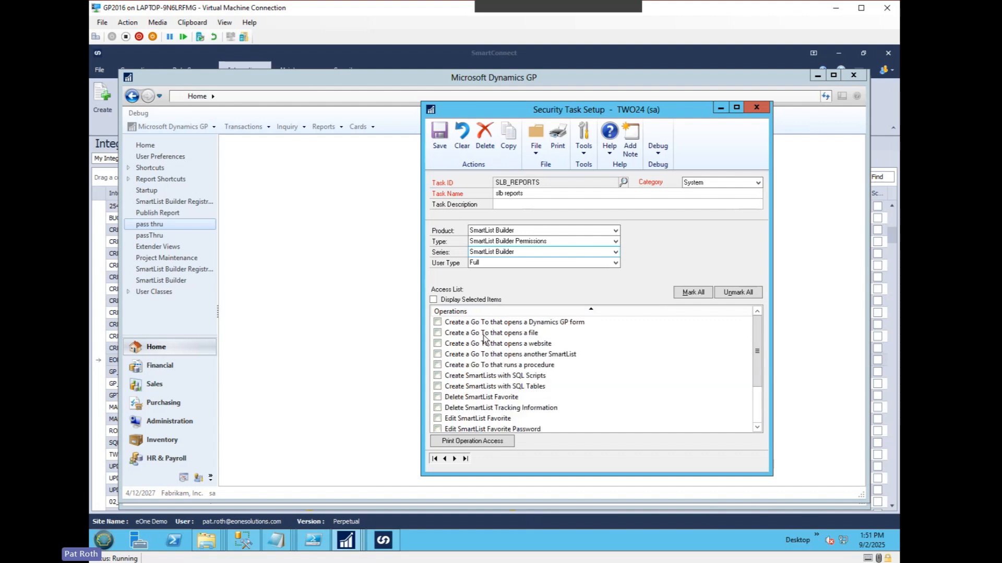
scroll(484, 339, down, 2)
click(437, 419)
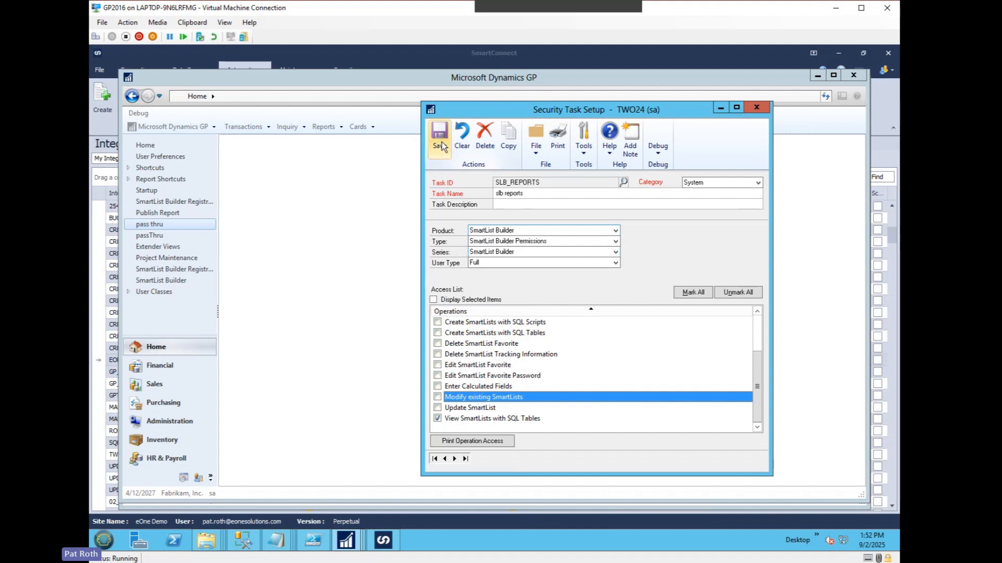
click(441, 145)
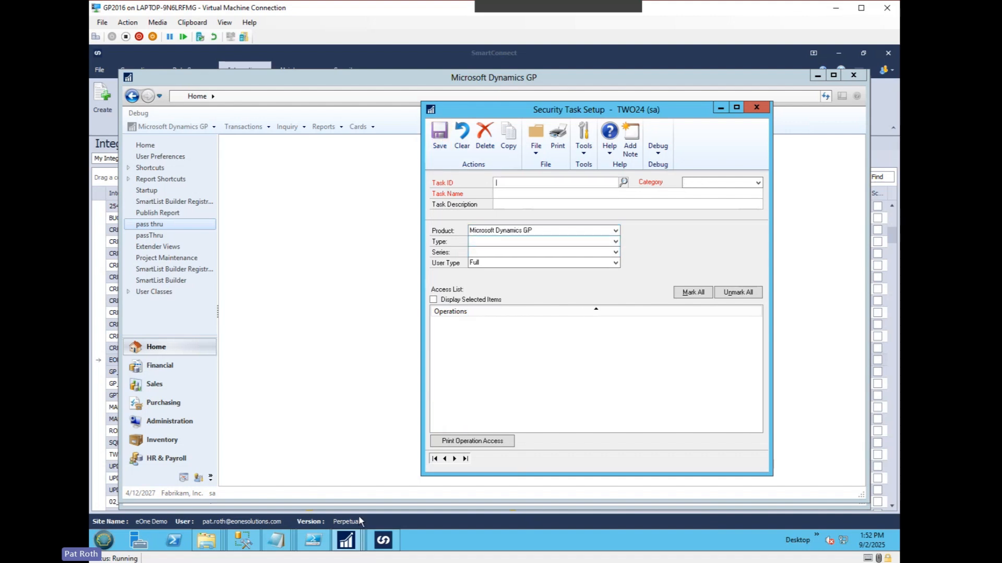
Clear User Security Setup and load the roles of user ptr2024 for company Fabrikam, Inc.
click(346, 540)
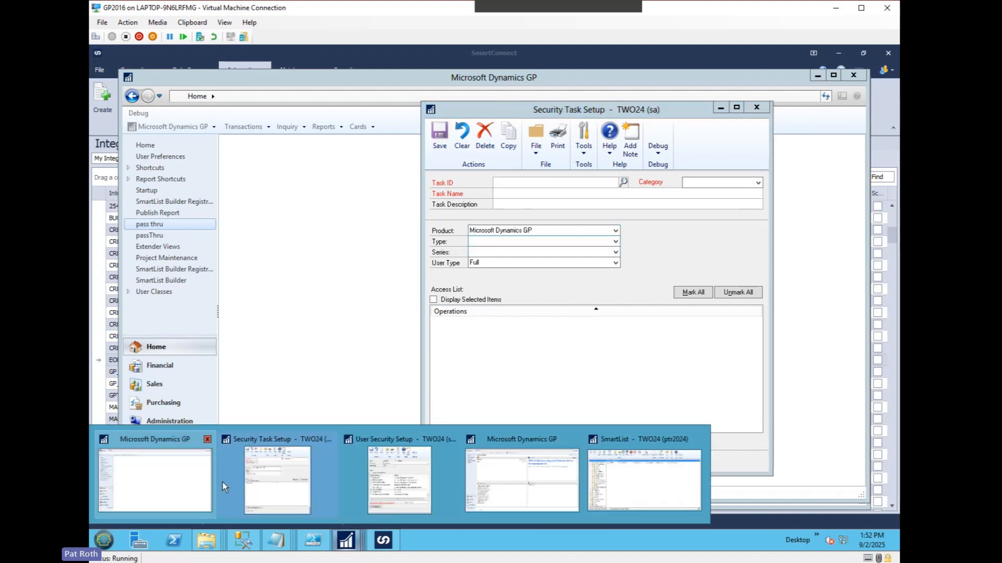
click(399, 480)
click(259, 179)
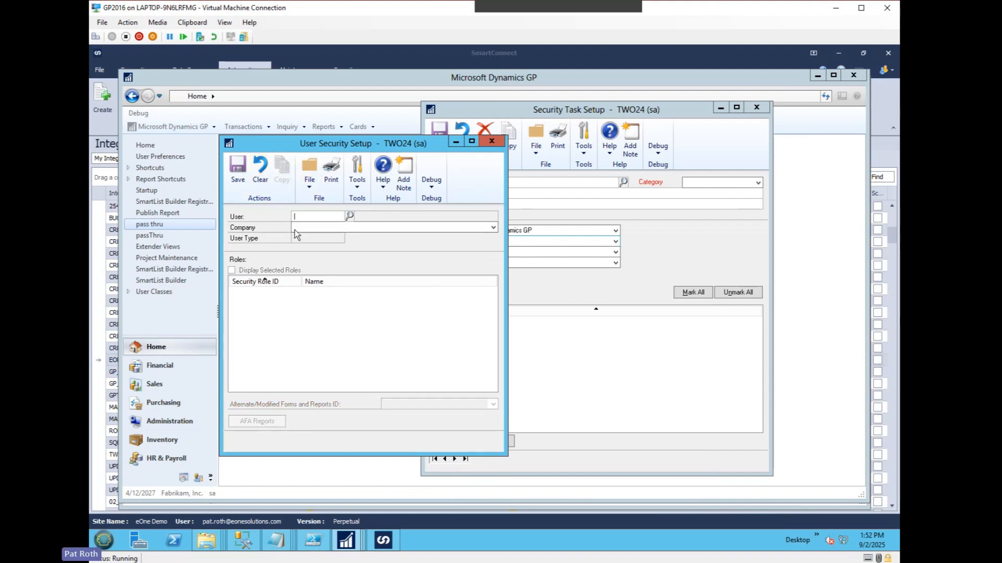
click(351, 217)
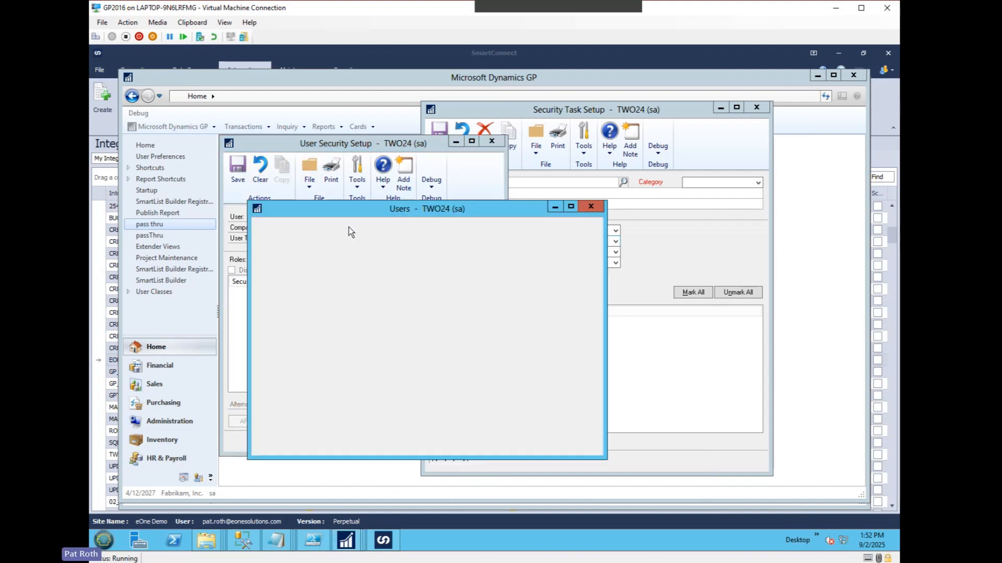
double_click(298, 330)
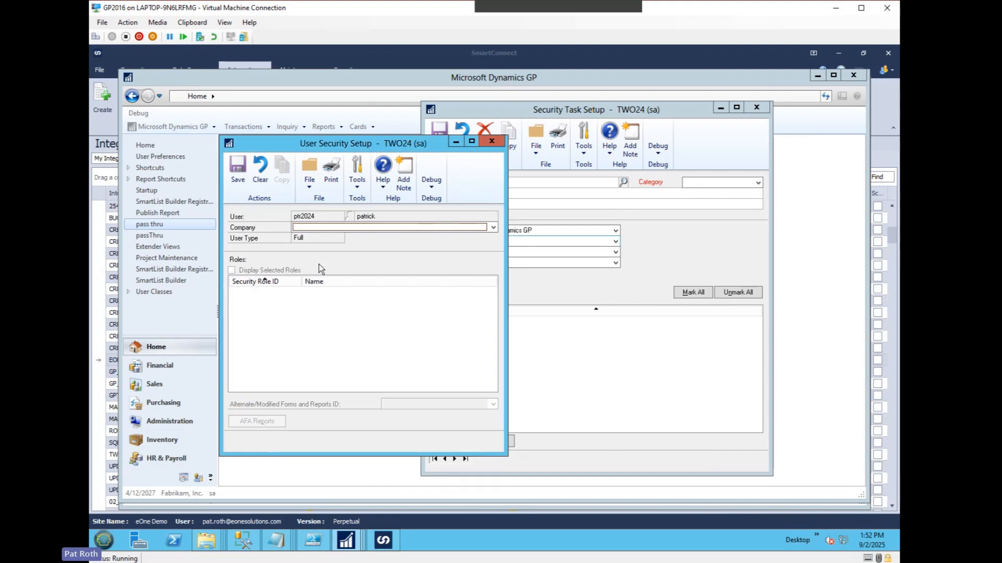
click(308, 228)
click(309, 235)
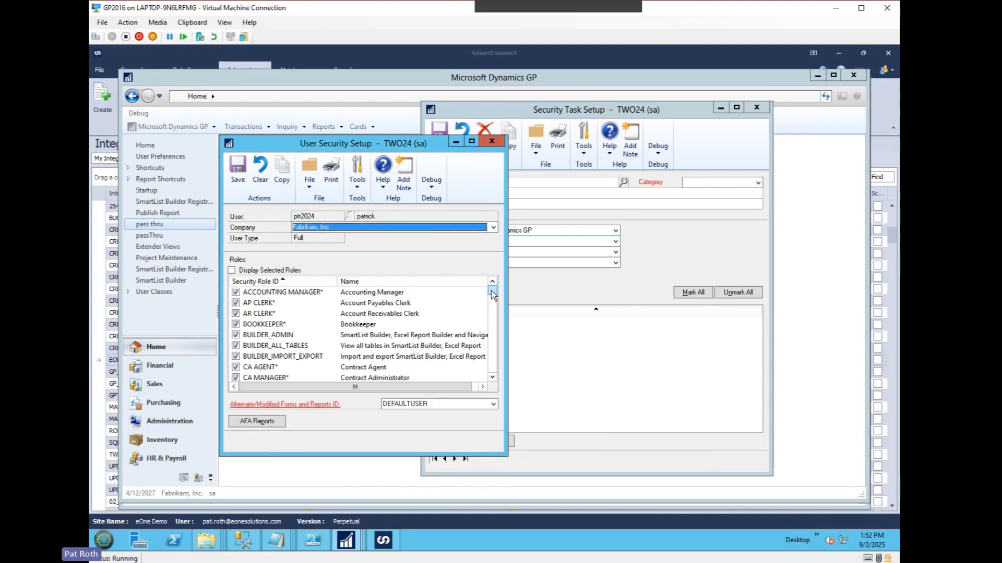
Open the user's SLB_REPORTS role, display only its selected tasks, and open the SLB_REPORTS task.
drag(492, 290, 491, 371)
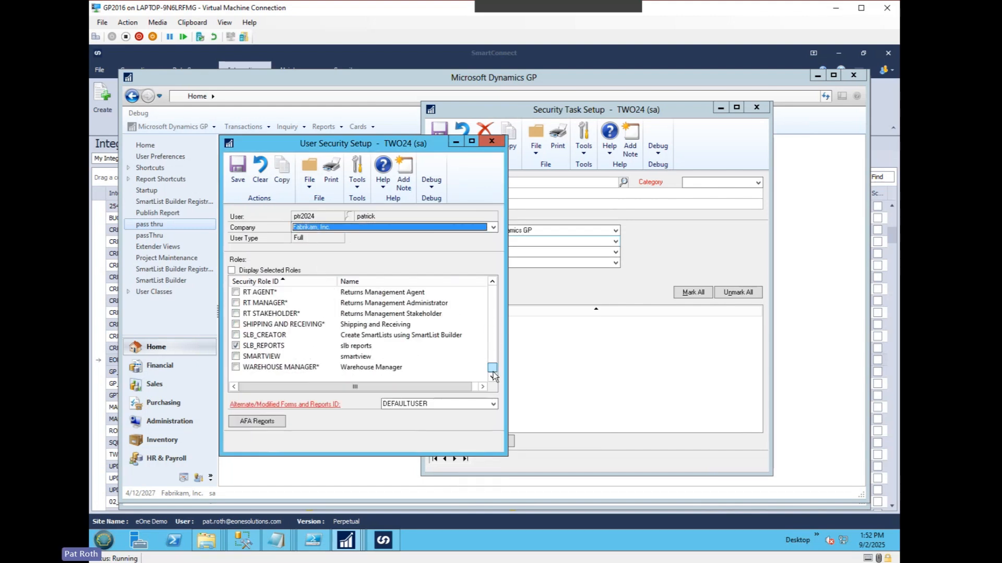
double_click(267, 345)
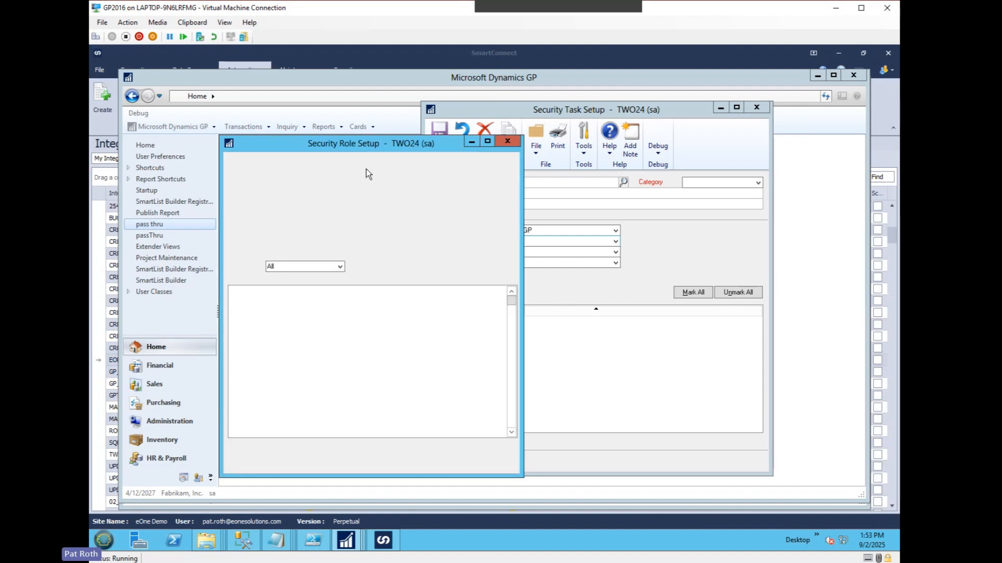
click(232, 280)
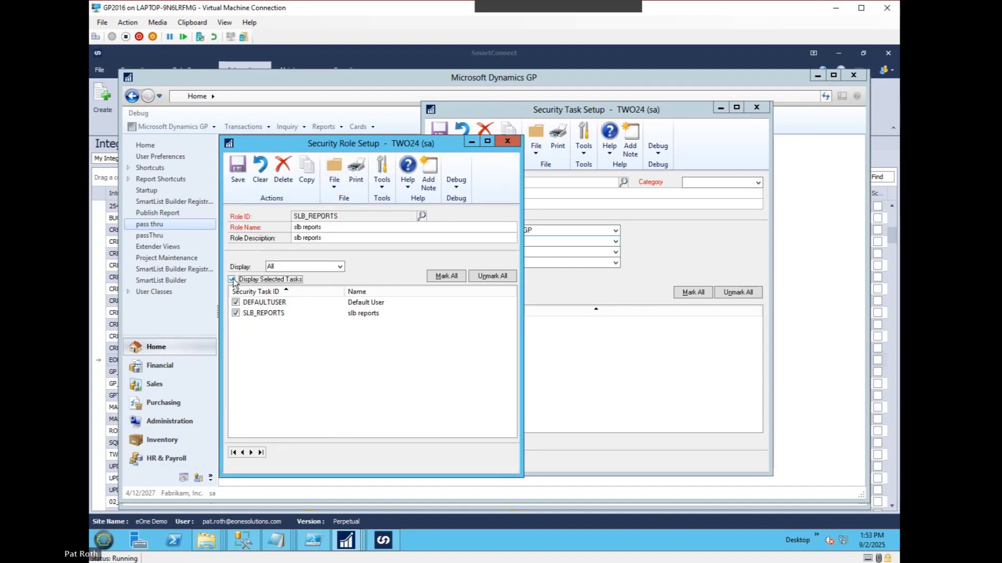
double_click(263, 312)
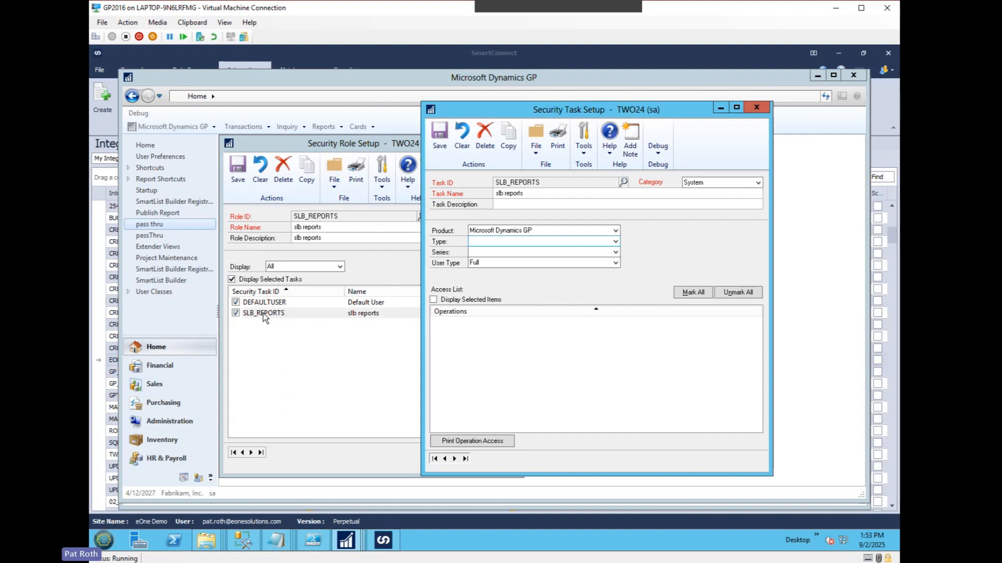
Filter the task's operations by product SmartList and type SmartList Object, and check whether view_AR_Apply_Detail is granted.
click(517, 230)
key(s)
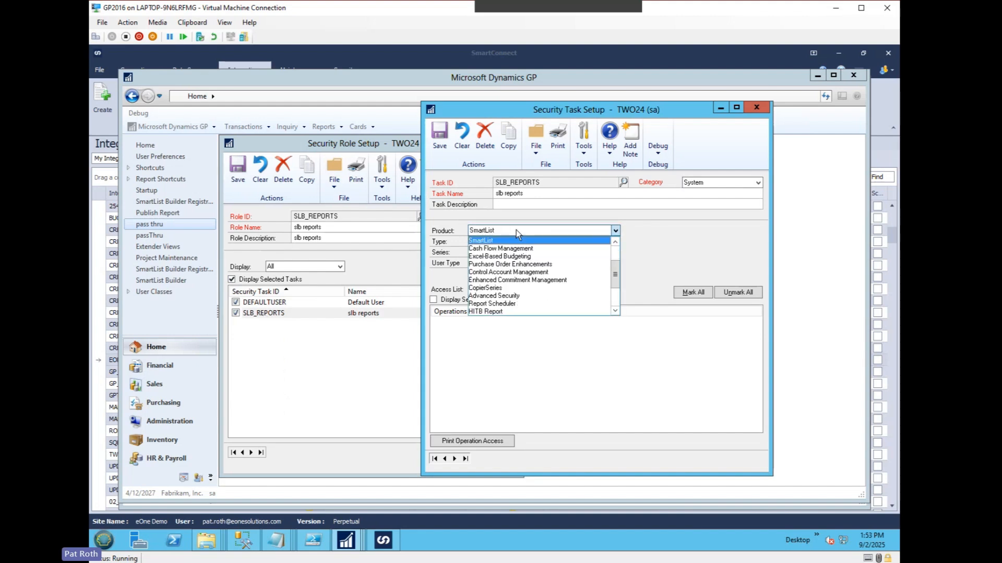
key(Return)
click(499, 243)
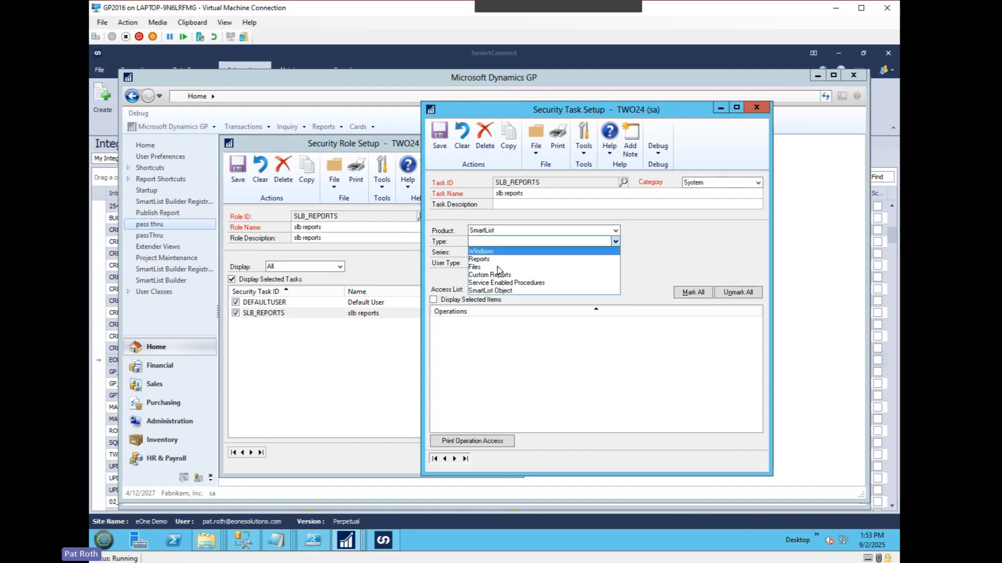
click(500, 291)
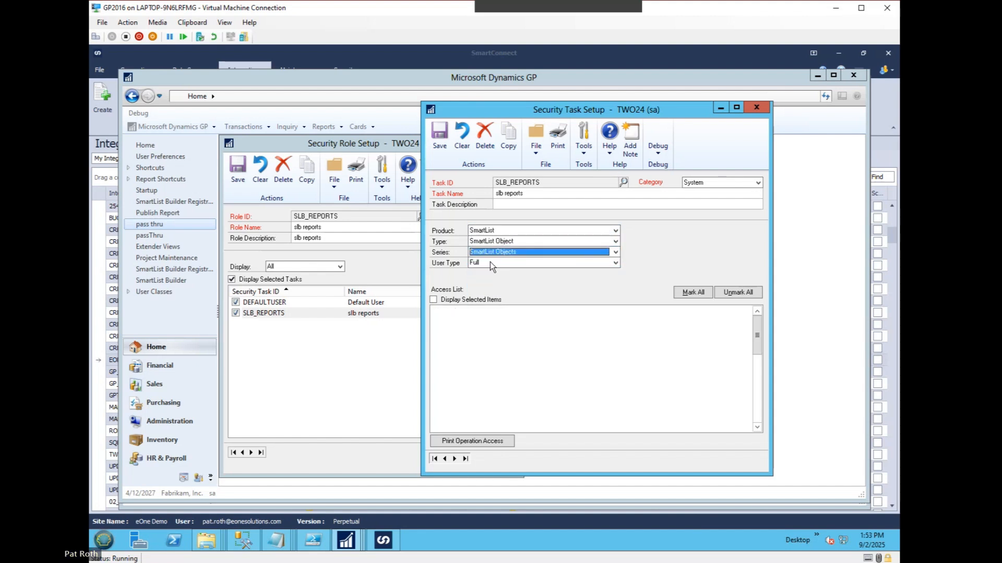
drag(758, 319, 747, 434)
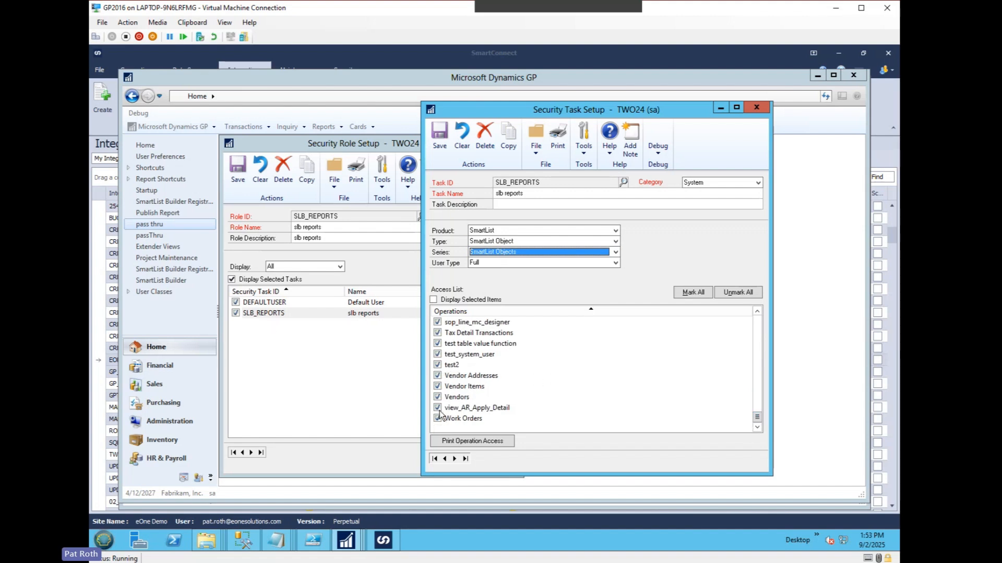
Close Security Task Setup, save the SLB_REPORTS role, and close Security Role Setup.
click(757, 108)
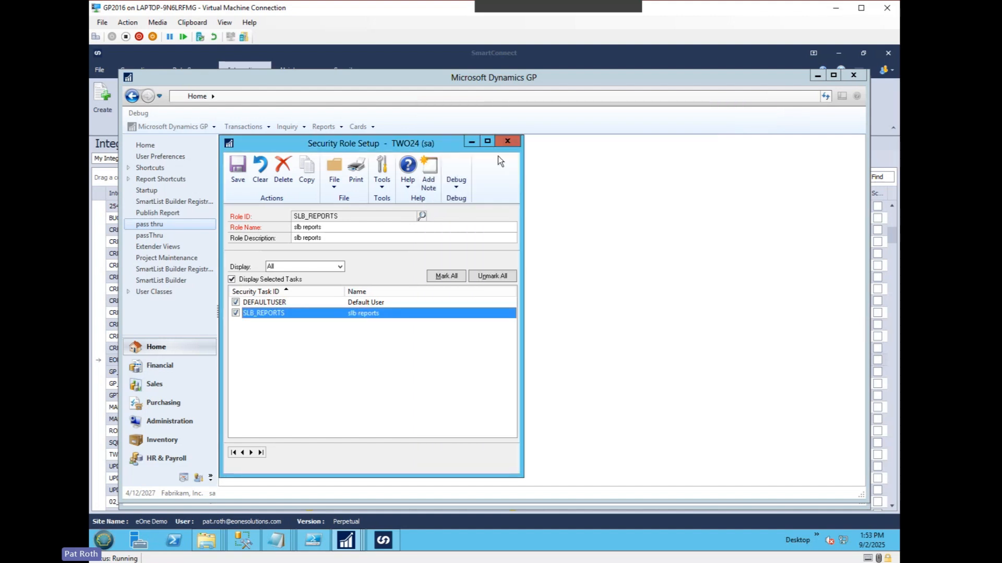
click(237, 172)
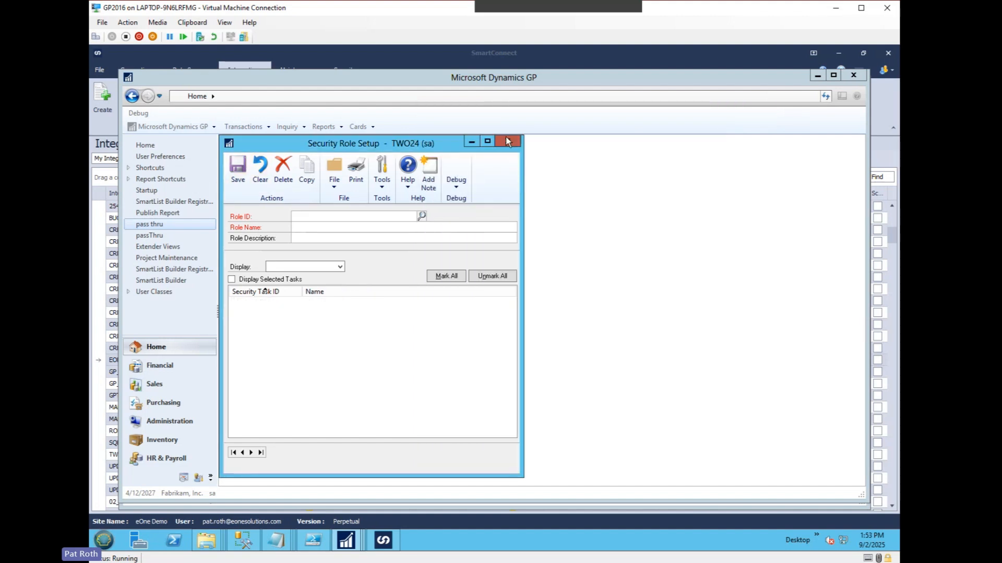
click(506, 140)
Switch to the SmartList window of user ptr2024 and run the view_AR_Apply_Detail SmartList.
mouse_move(366, 542)
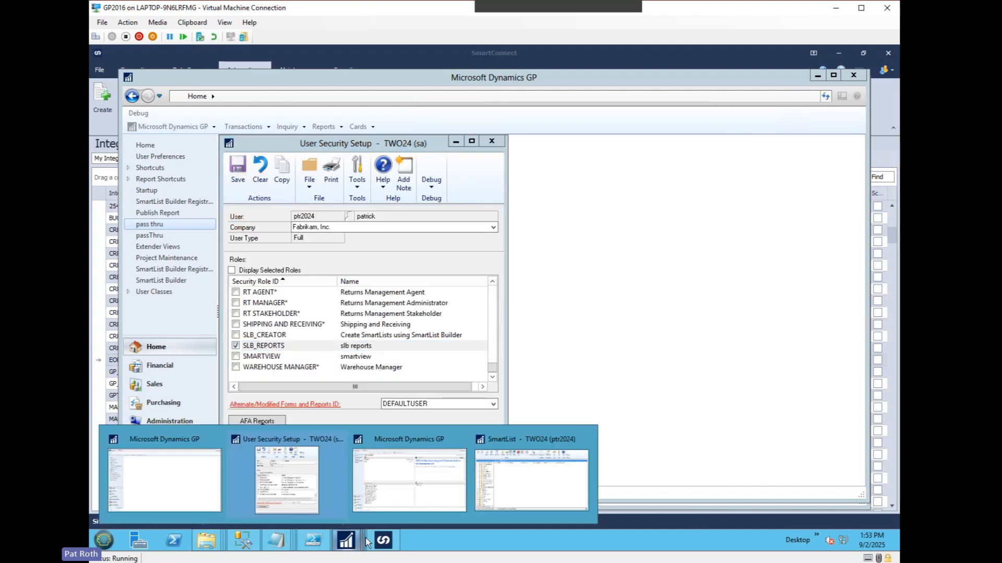
click(525, 497)
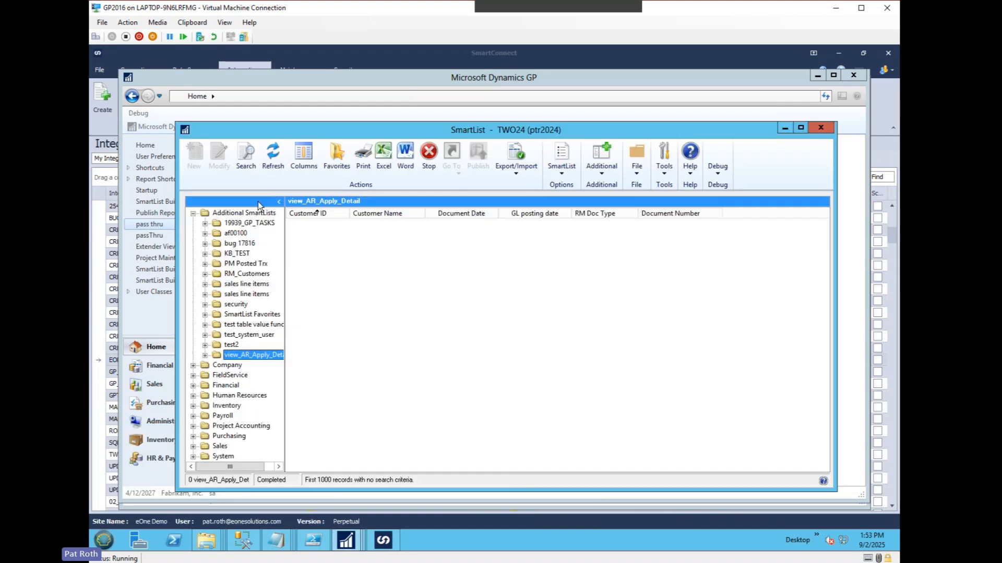
click(254, 356)
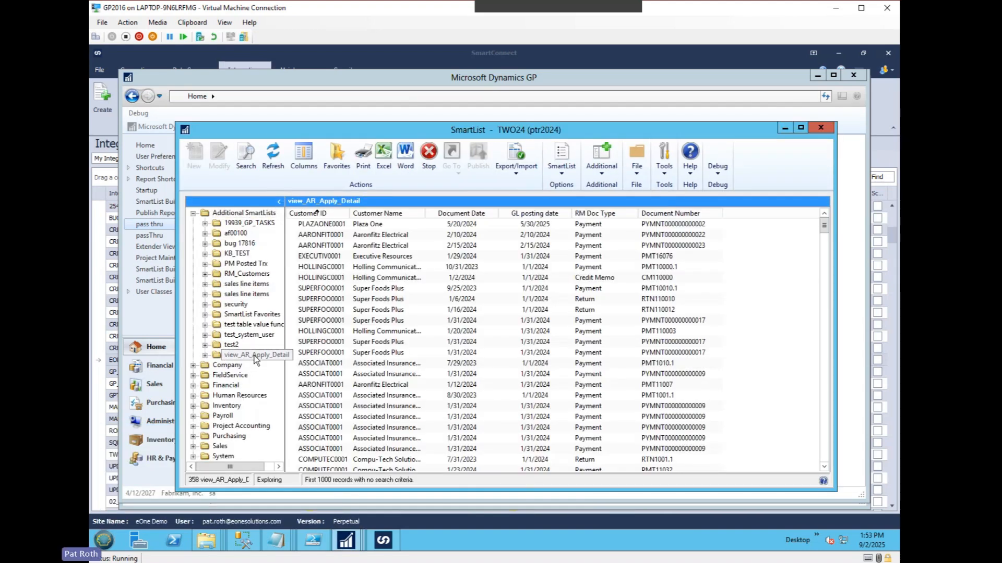